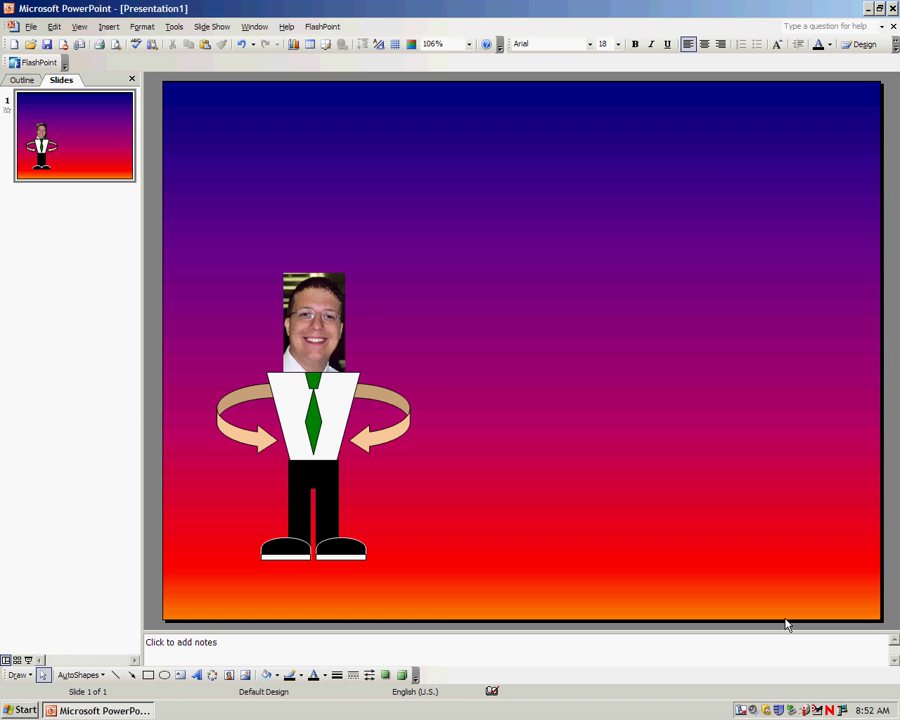
Open Custom Animation for the cartoon character and remove its Fly In entrance effect.
click(328, 386)
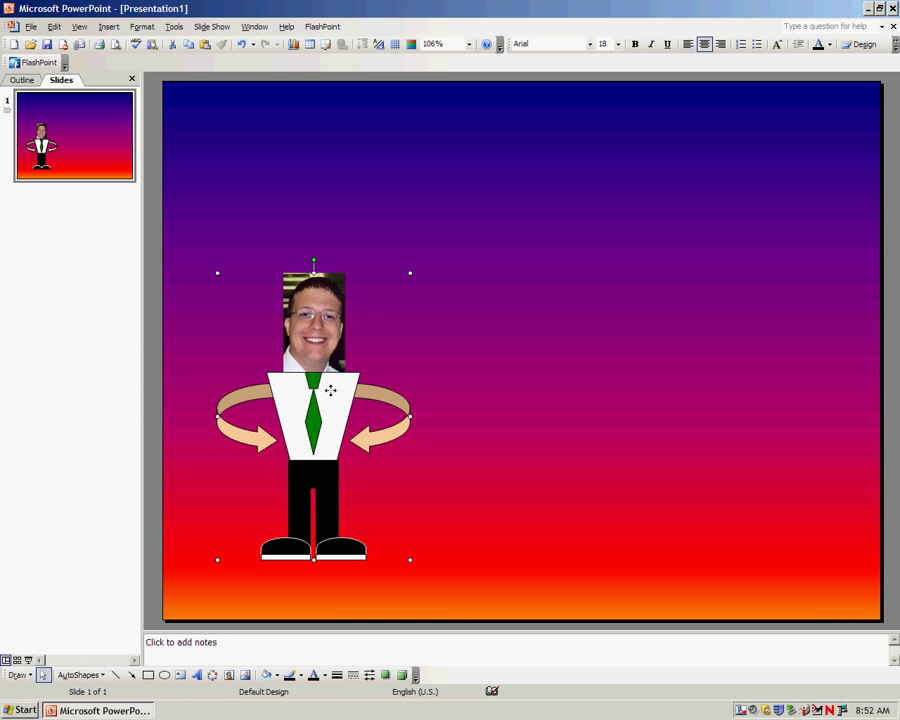
right_click(330, 390)
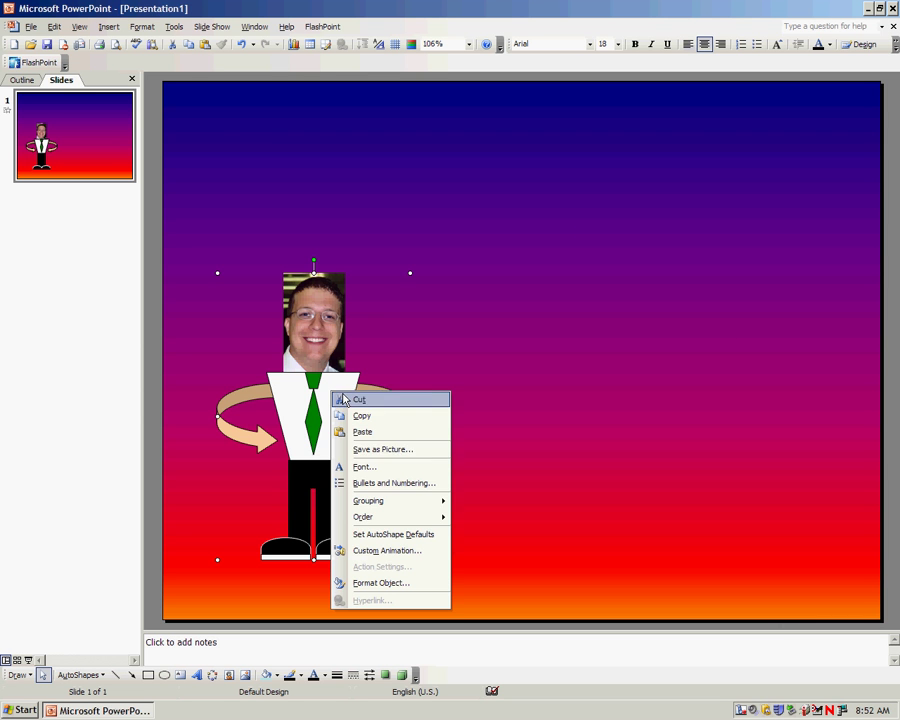
click(381, 551)
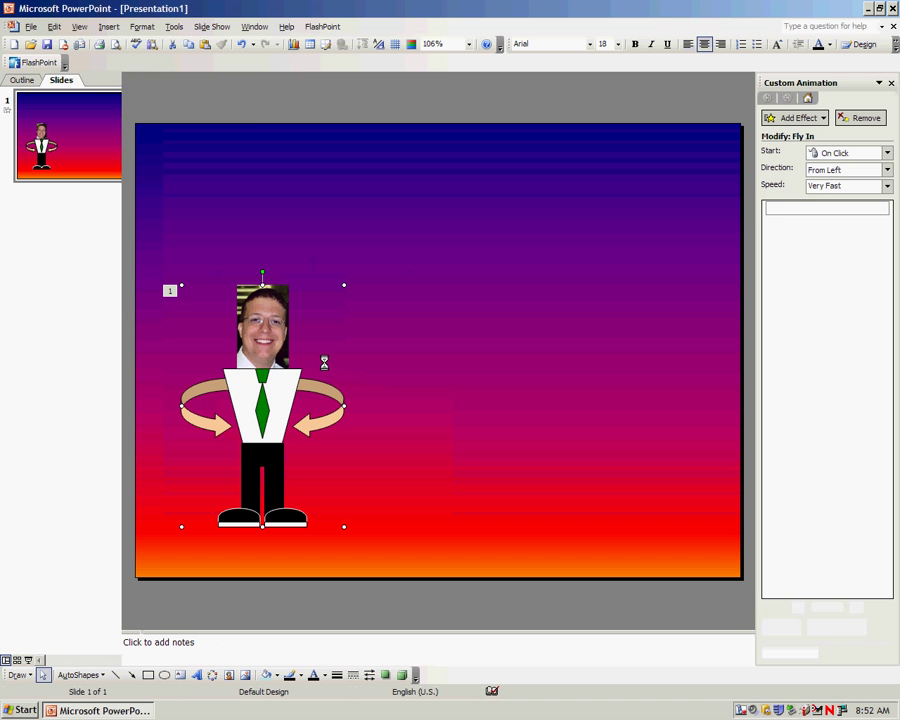
click(211, 26)
click(250, 93)
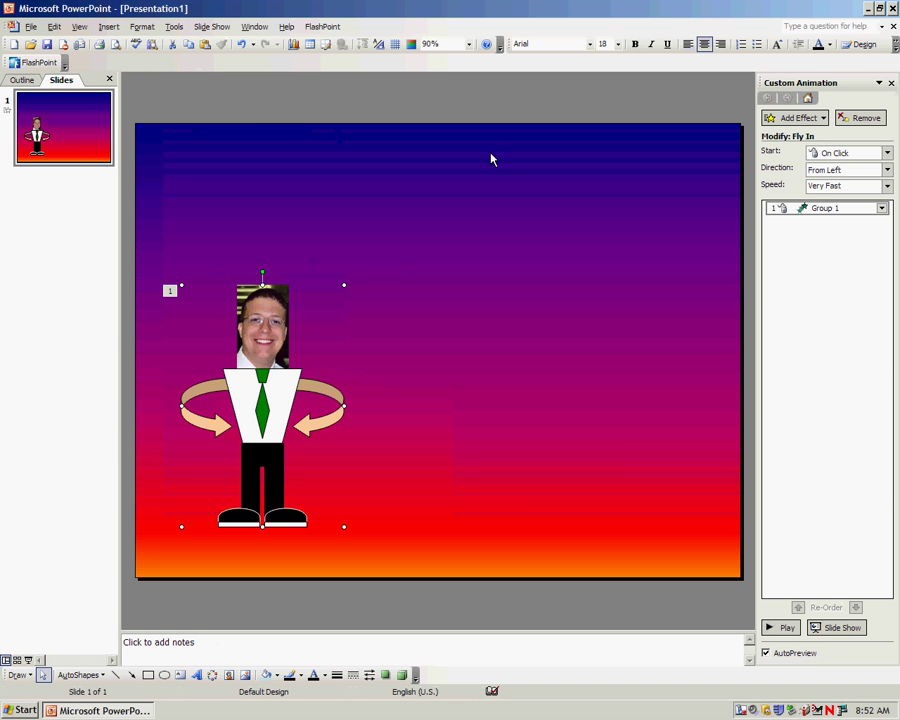
click(862, 118)
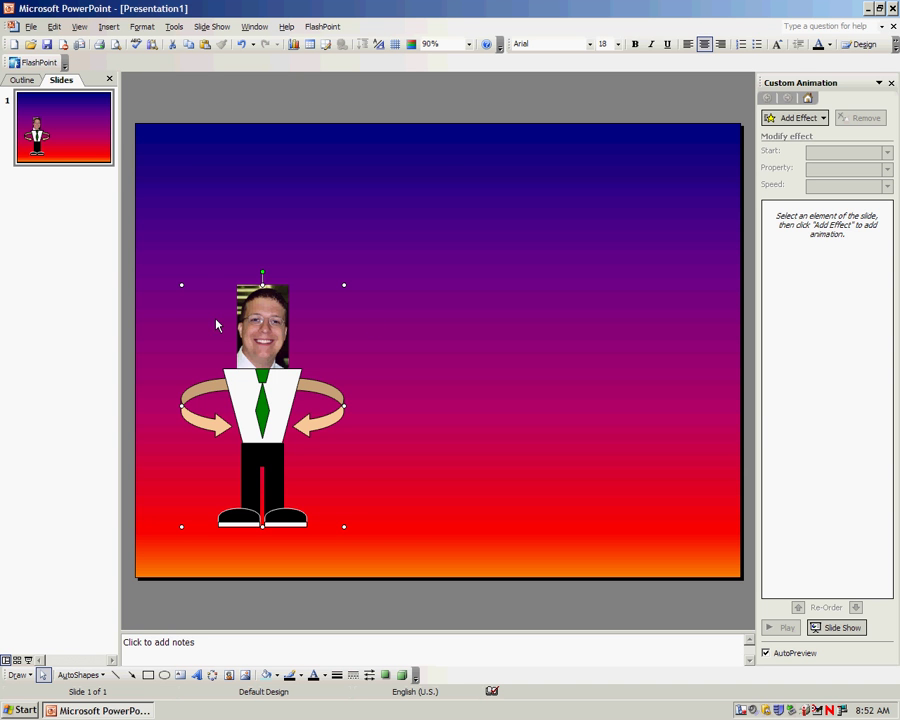
Reselect the whole character group and bring up the Motion Paths list.
click(245, 358)
click(387, 371)
click(243, 370)
click(785, 118)
mouse_move(770, 185)
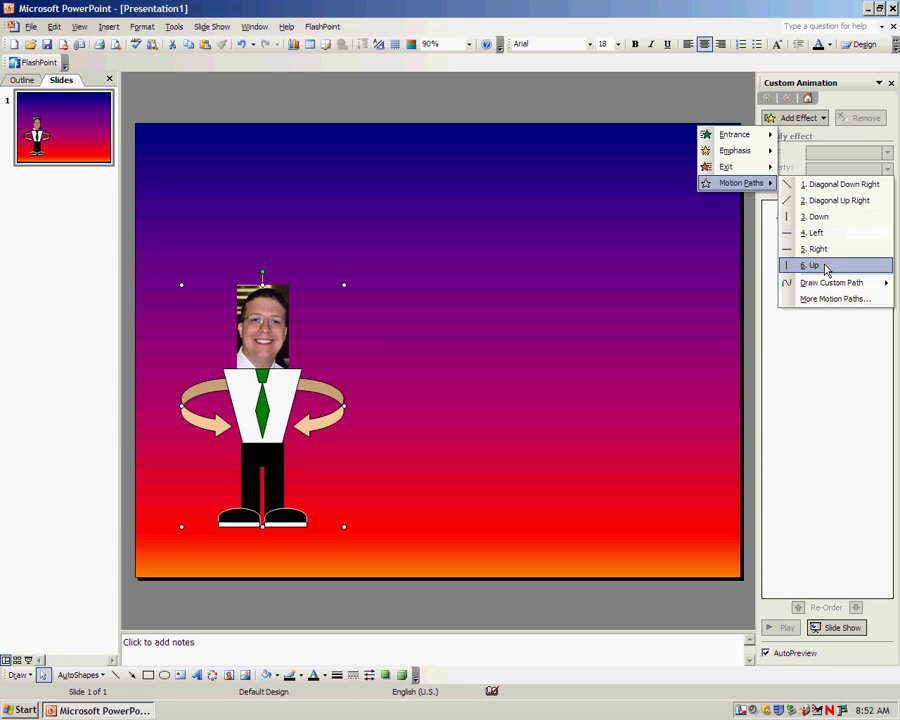
Apply a Diagonal Up Right path to Group 1, drag its end point farther right, and preview.
click(845, 201)
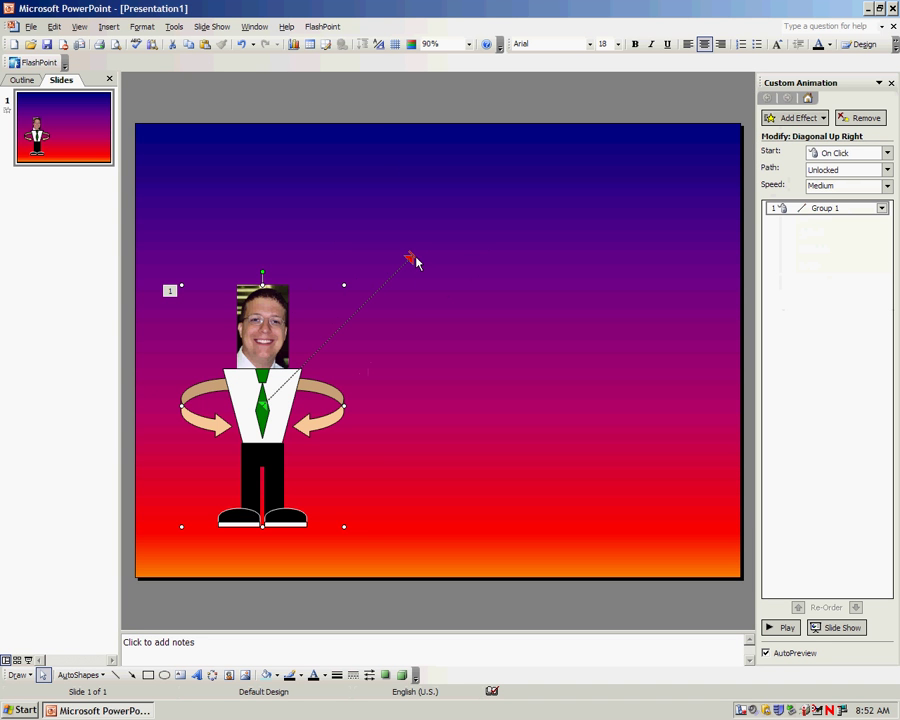
click(296, 366)
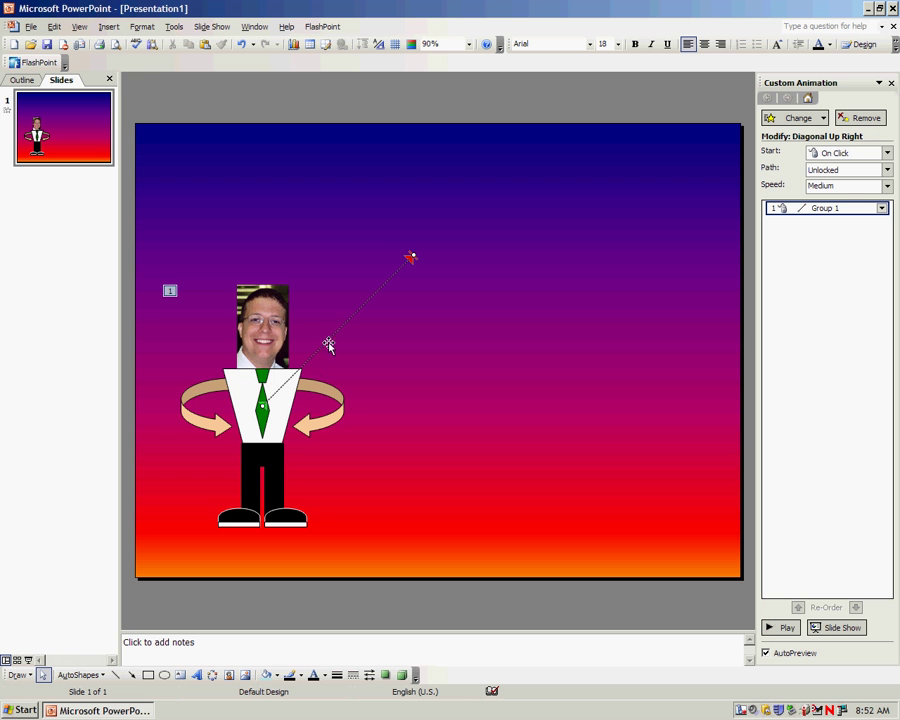
drag(411, 257, 602, 325)
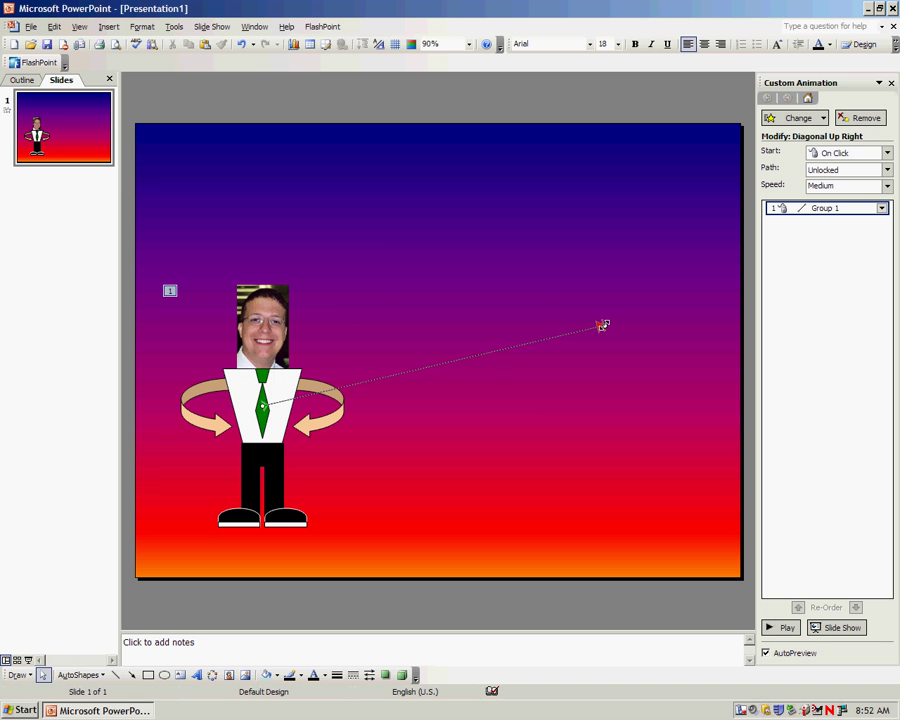
click(783, 626)
Remove the Diagonal Up Right path, then reselect the character and reach Motion Paths > Draw Custom Path.
click(850, 120)
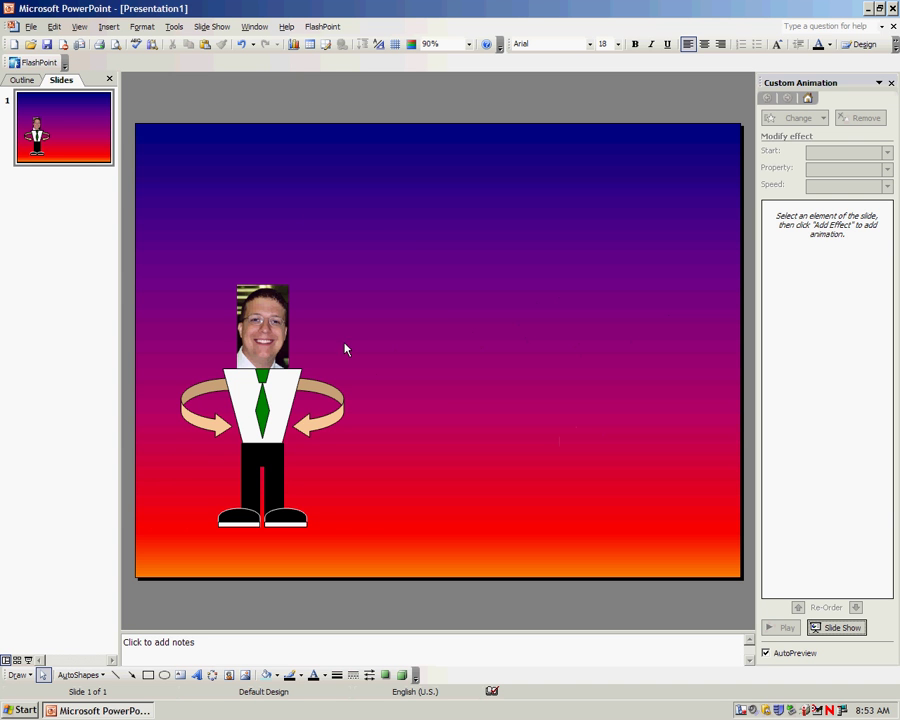
click(271, 366)
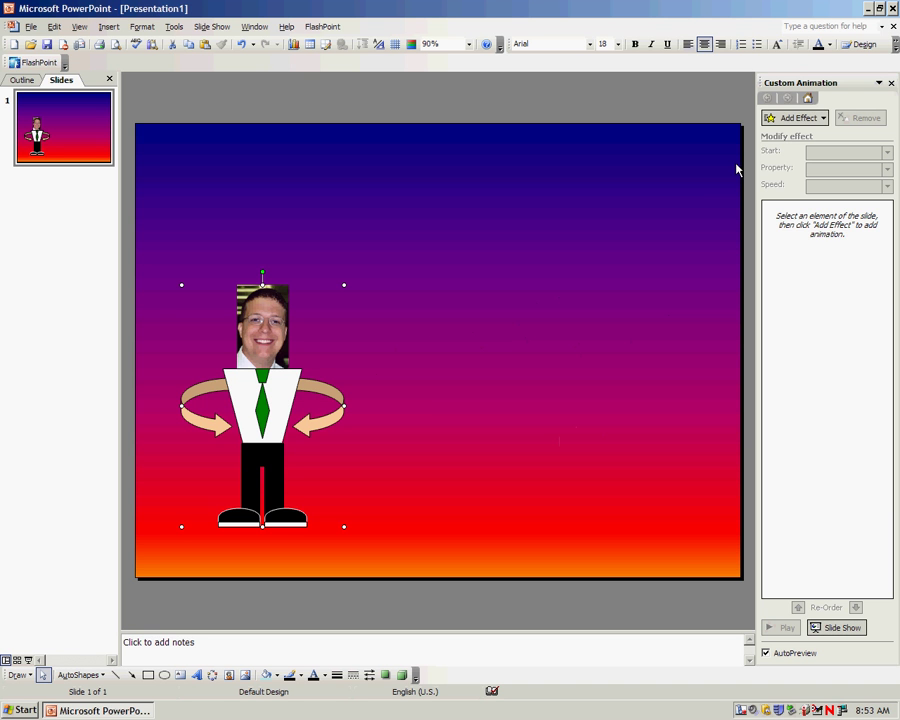
click(785, 118)
mouse_move(722, 185)
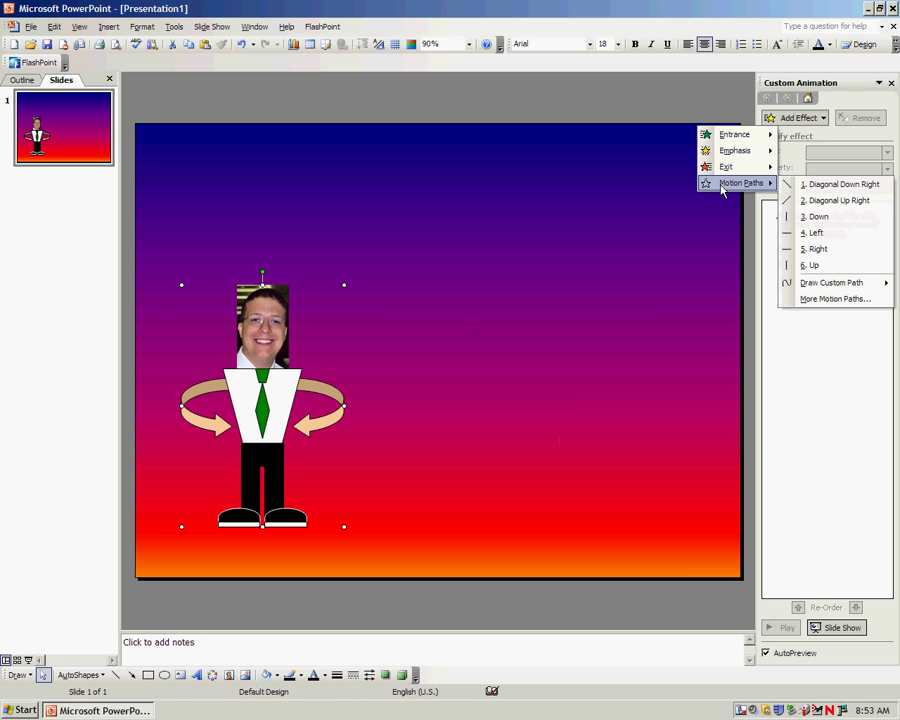
mouse_move(826, 288)
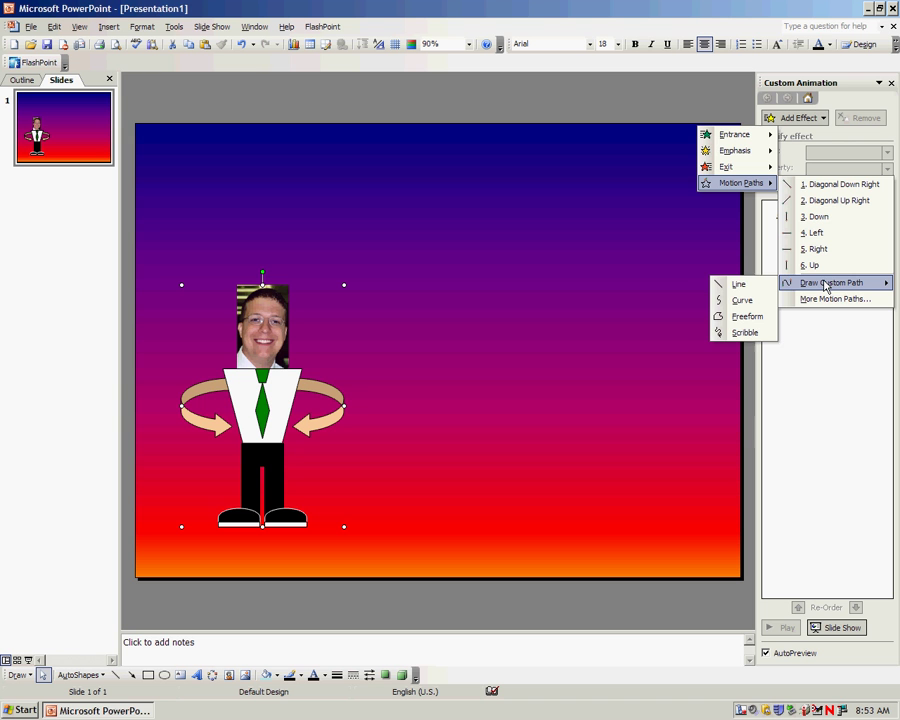
Scribble a wavy bouncing path rightward from the character and set its speed to Very Slow.
click(743, 334)
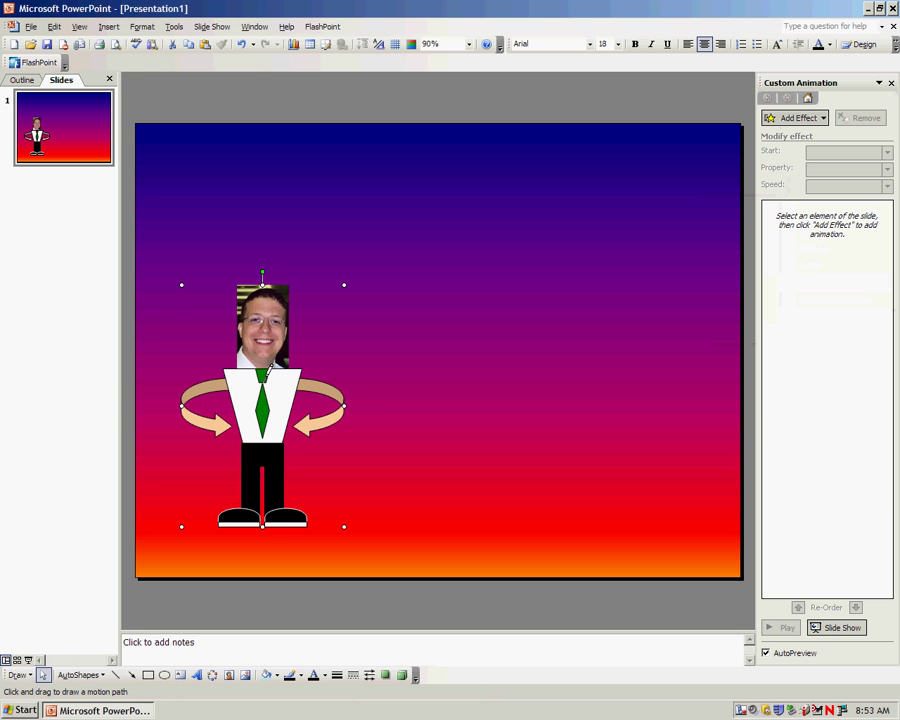
drag(269, 367, 630, 358)
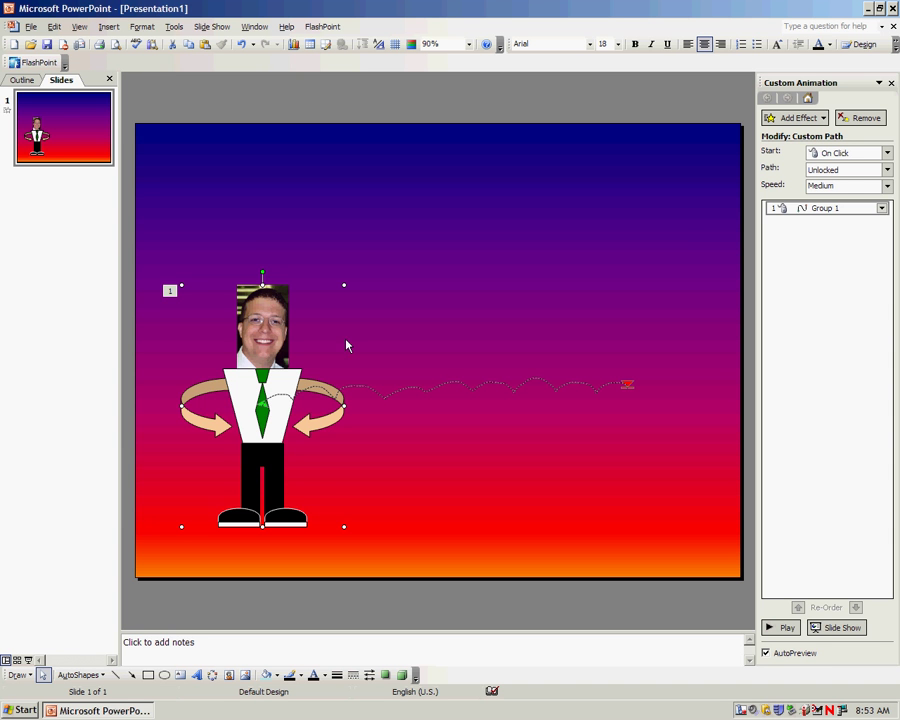
click(886, 186)
click(856, 199)
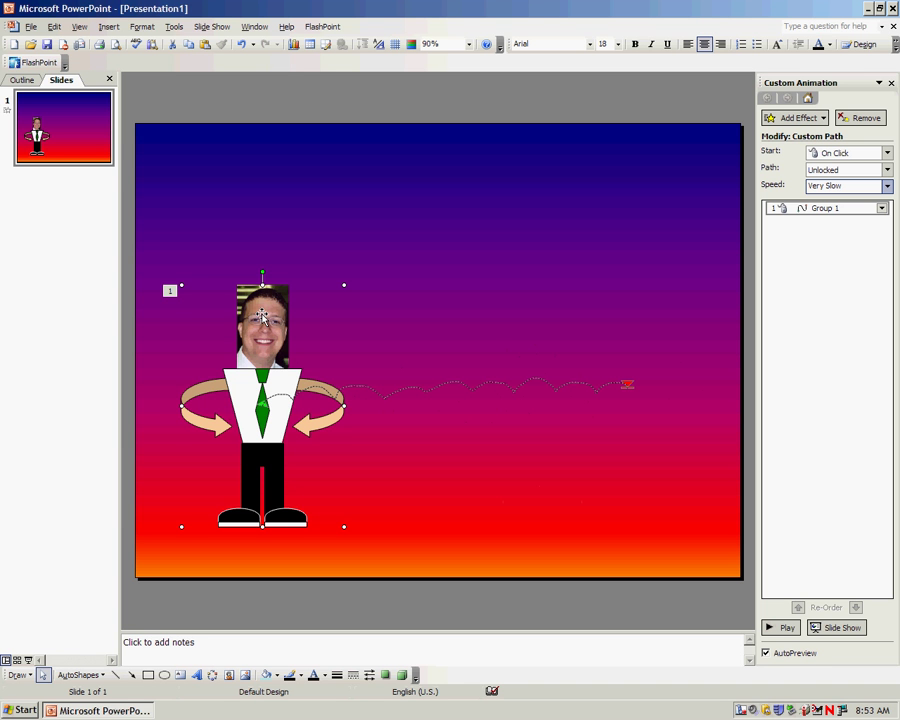
Add the Teeter effect from Emphasis > More Effects as the character's second animation.
click(787, 119)
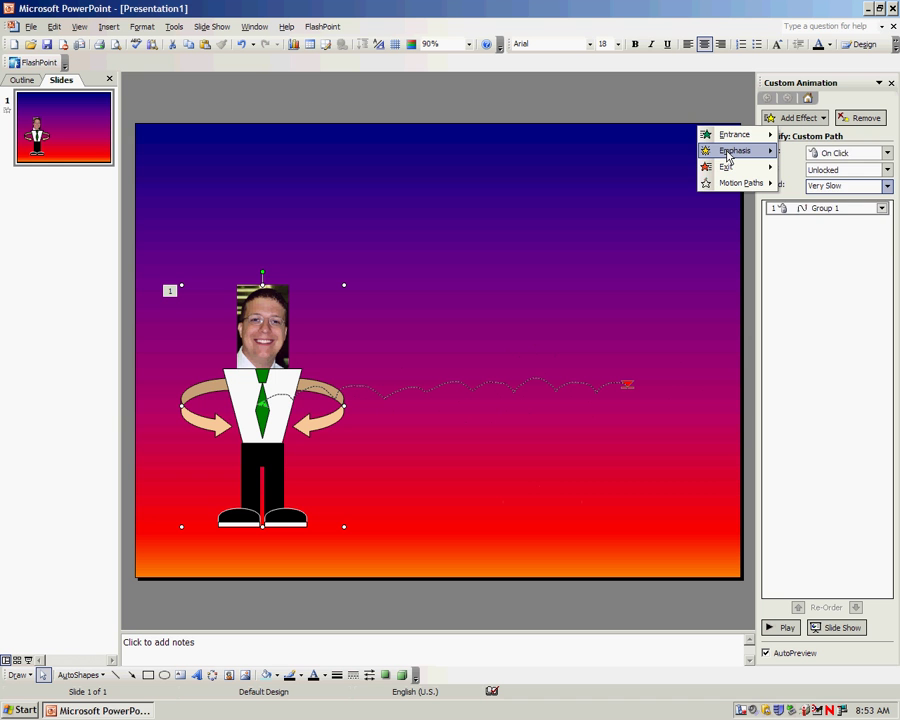
mouse_move(730, 157)
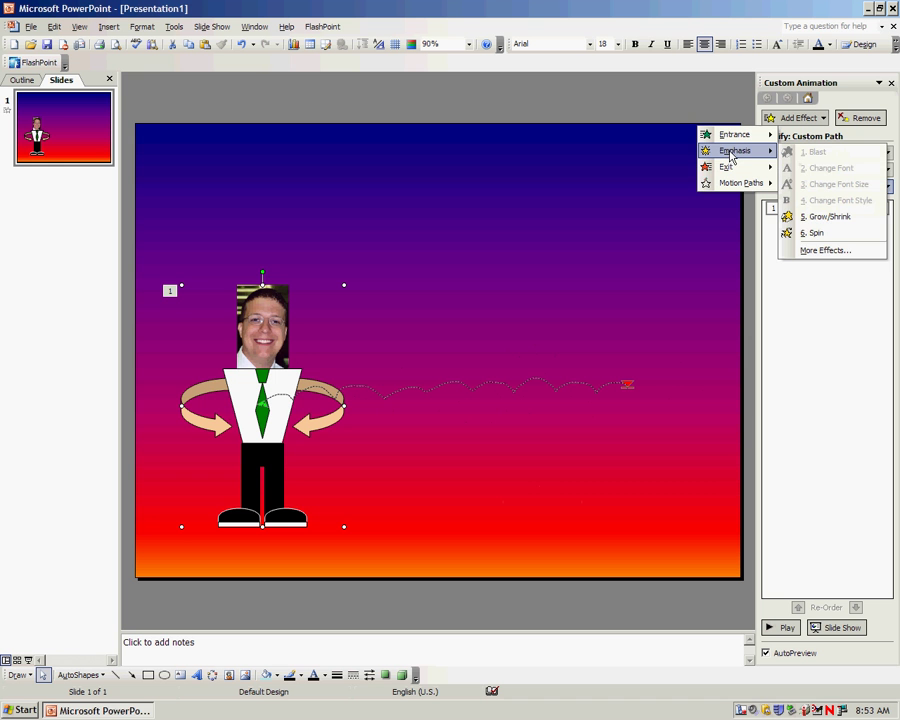
click(822, 252)
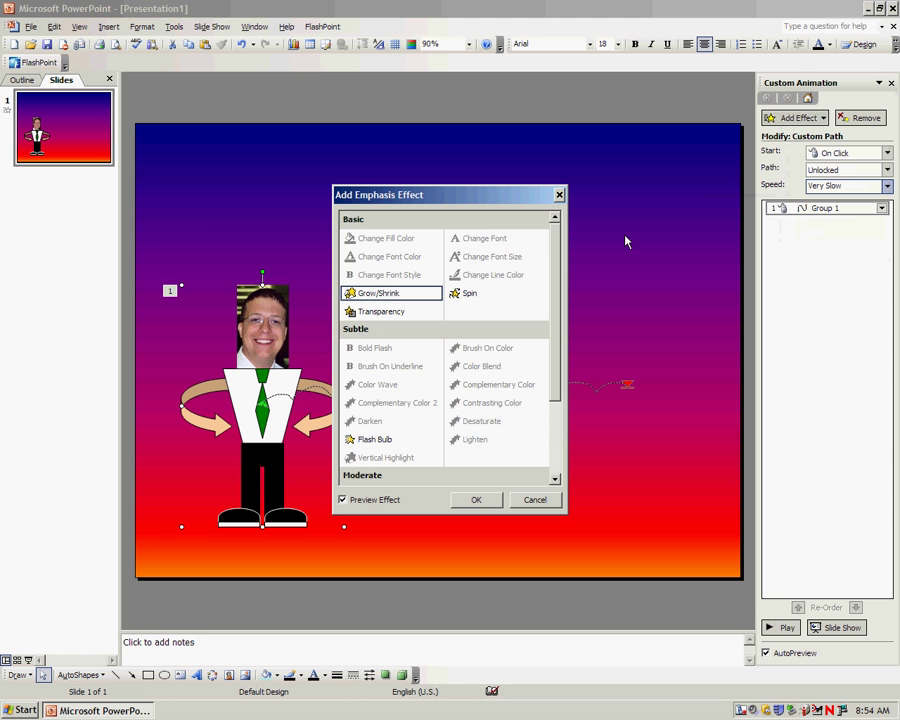
scroll(559, 262, down, 3)
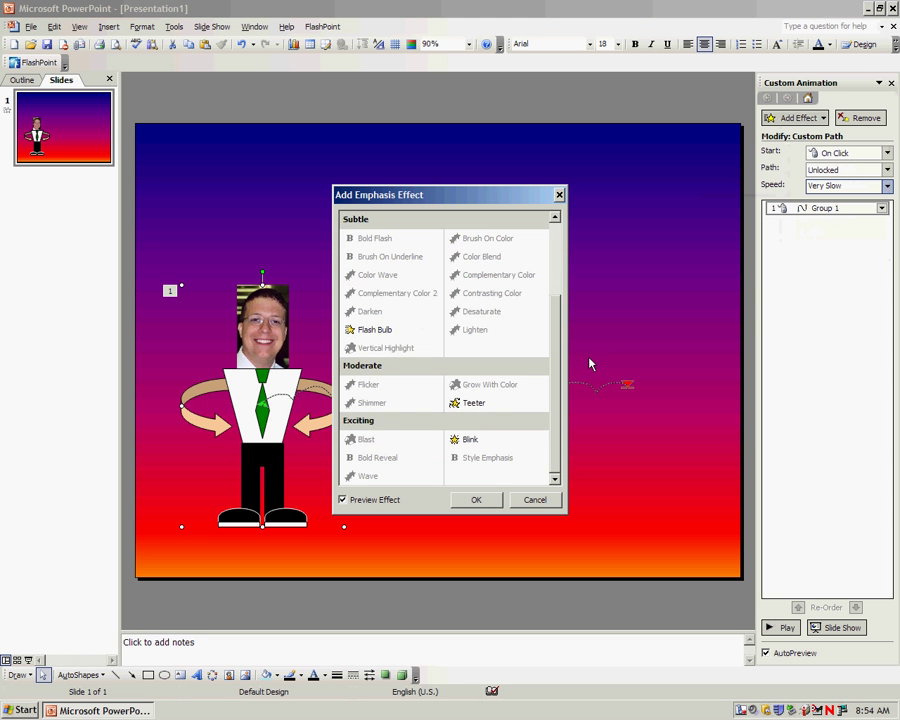
click(474, 403)
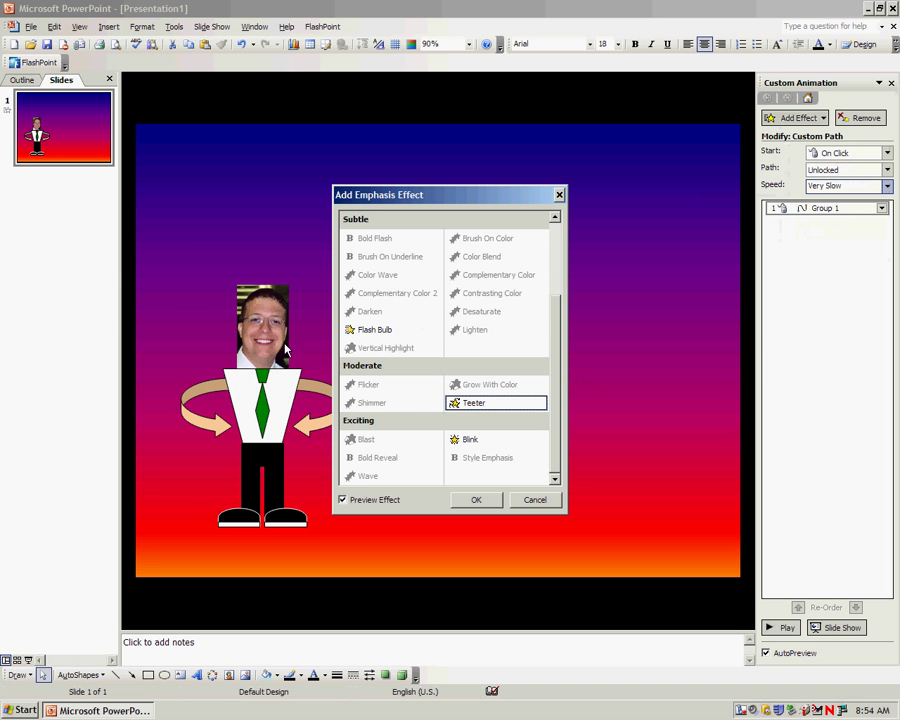
click(476, 499)
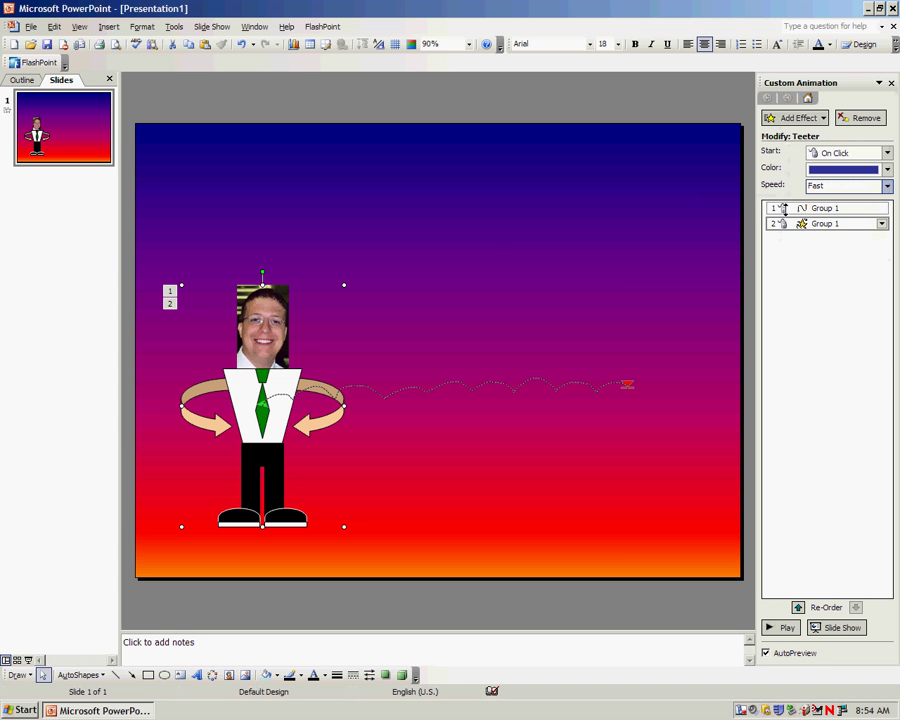
Set the Teeter effect to start With Previous and preview both animations together.
click(794, 224)
click(824, 153)
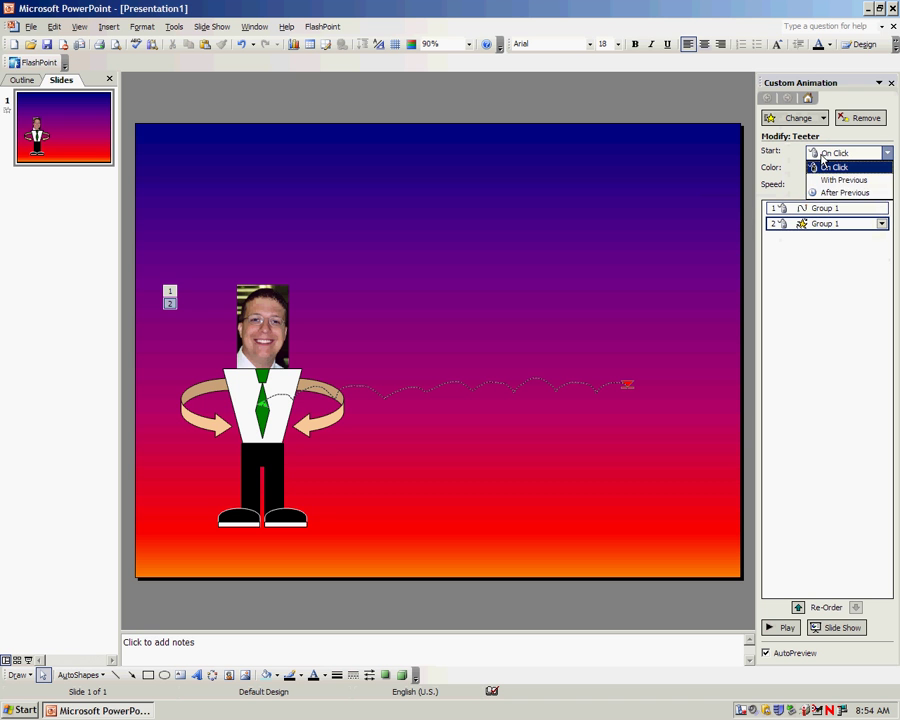
click(830, 180)
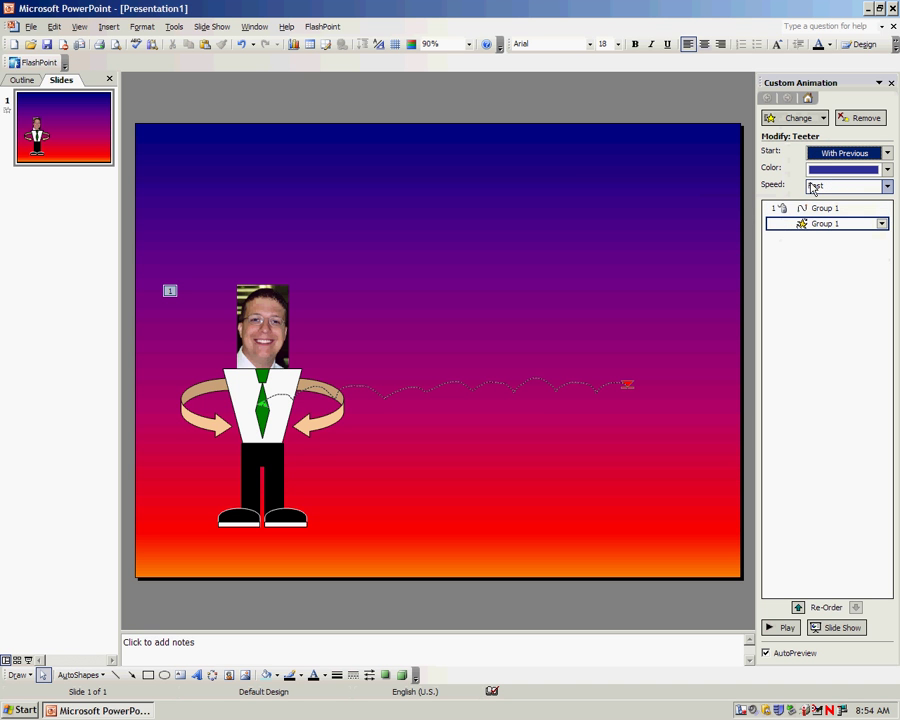
click(779, 627)
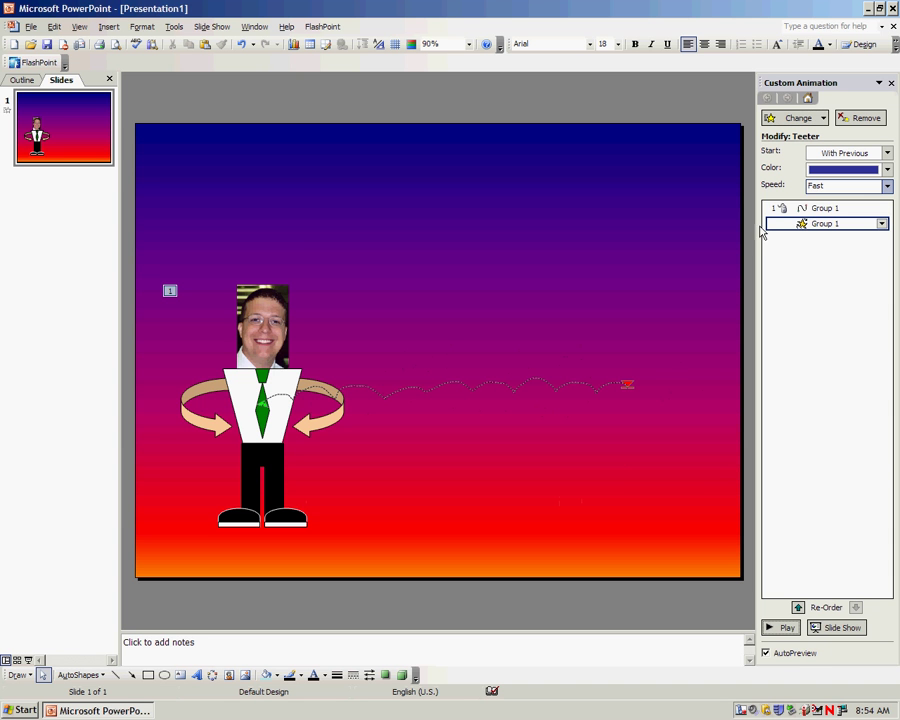
Set Teeter's timing Repeat to 4 and preview the combined animation.
click(881, 223)
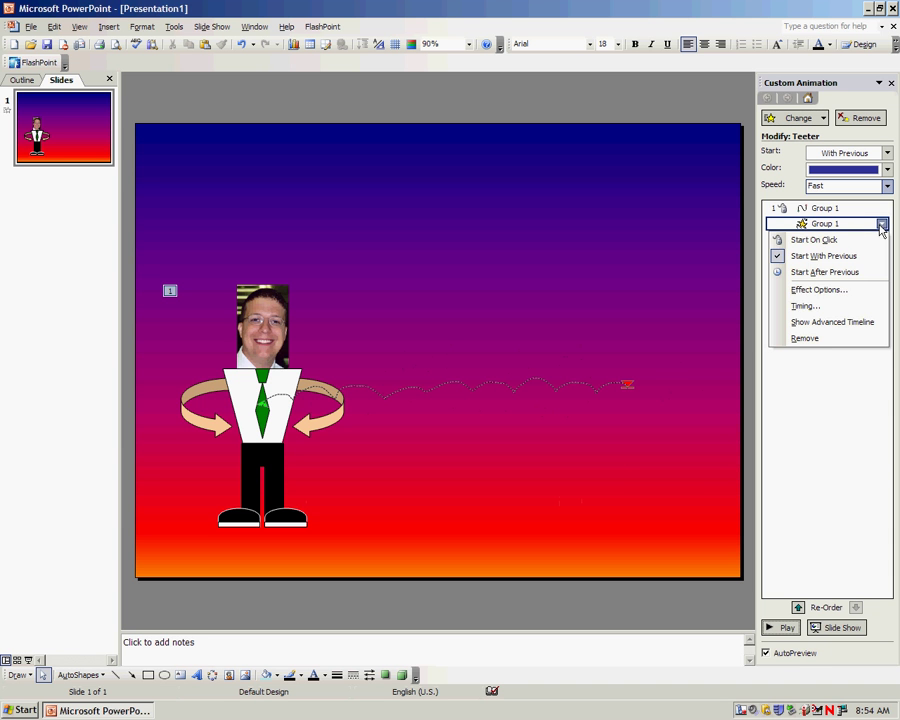
click(804, 306)
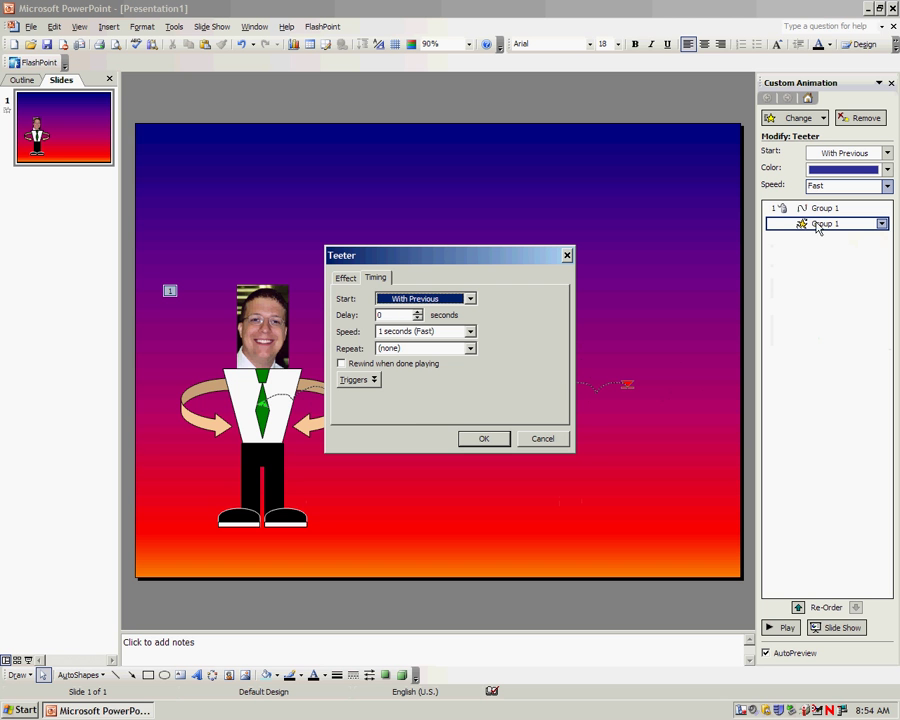
click(470, 348)
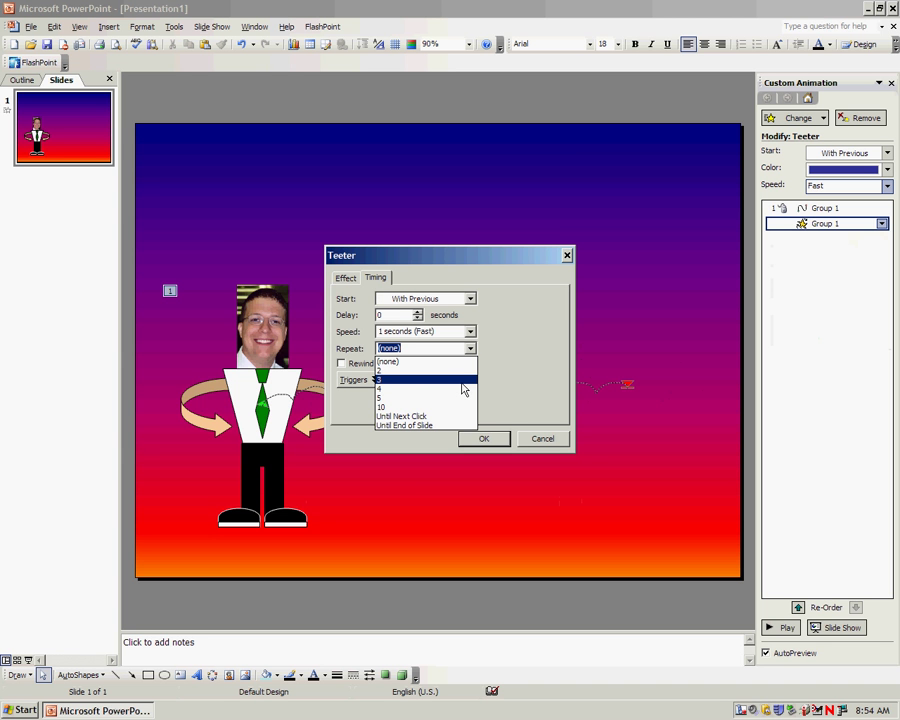
click(464, 389)
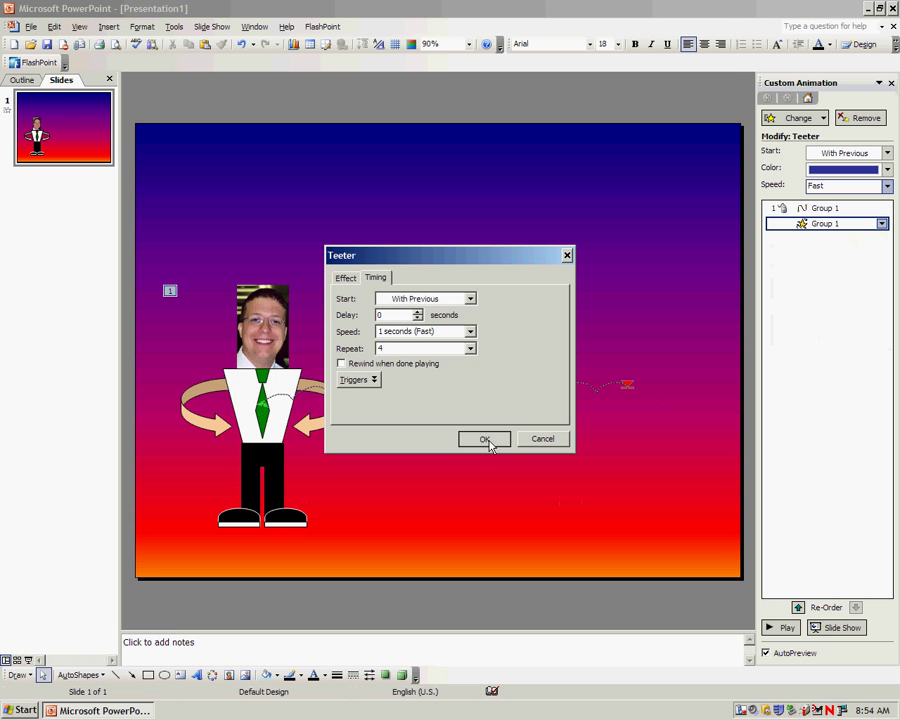
click(484, 439)
click(775, 627)
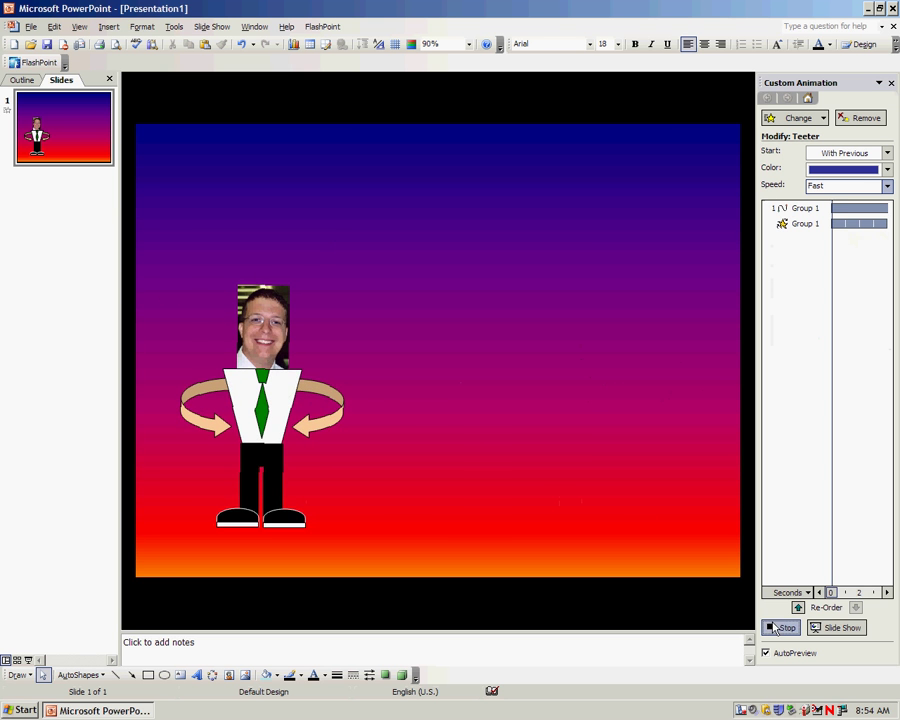